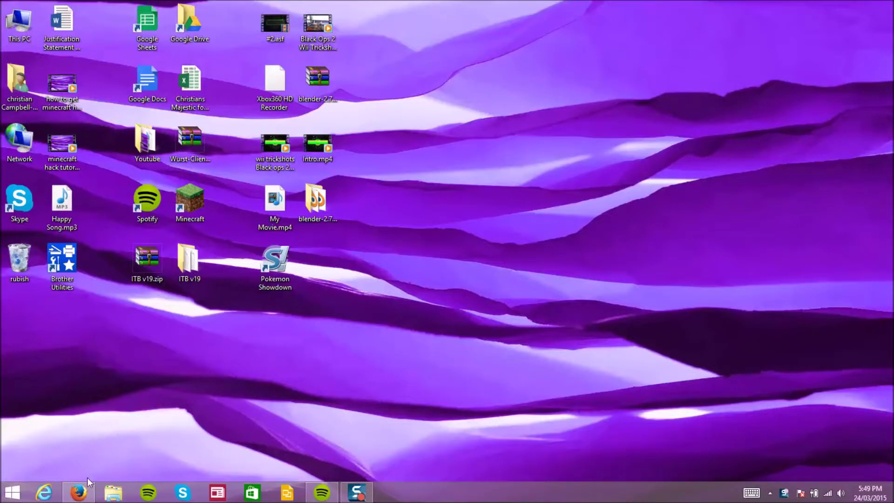
Restore the Firefox window showing the YouTube video on installing mods with Skydaz.
left_click(78, 492)
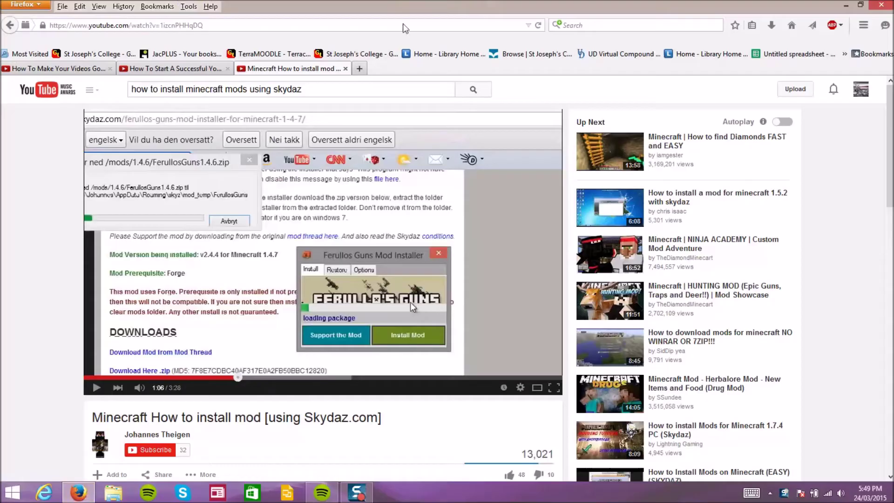
Load skydaz.com in a new Firefox tab.
left_click(358, 69)
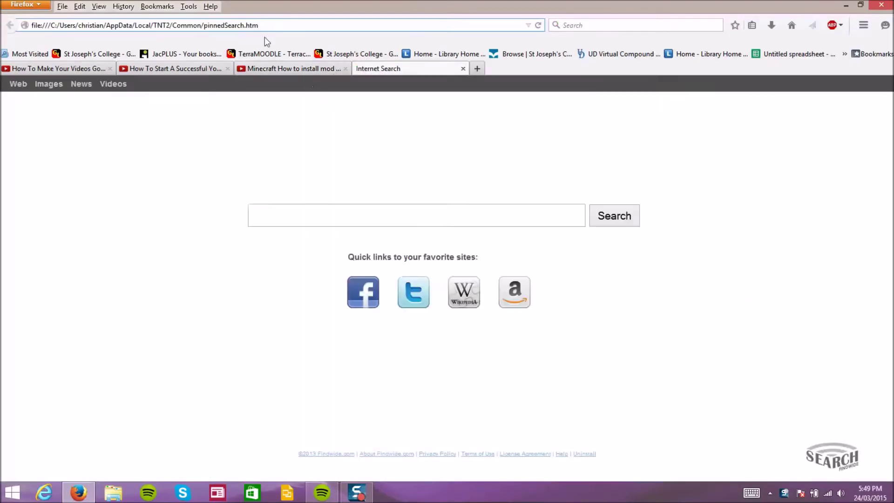
left_click_drag(259, 26, 28, 26)
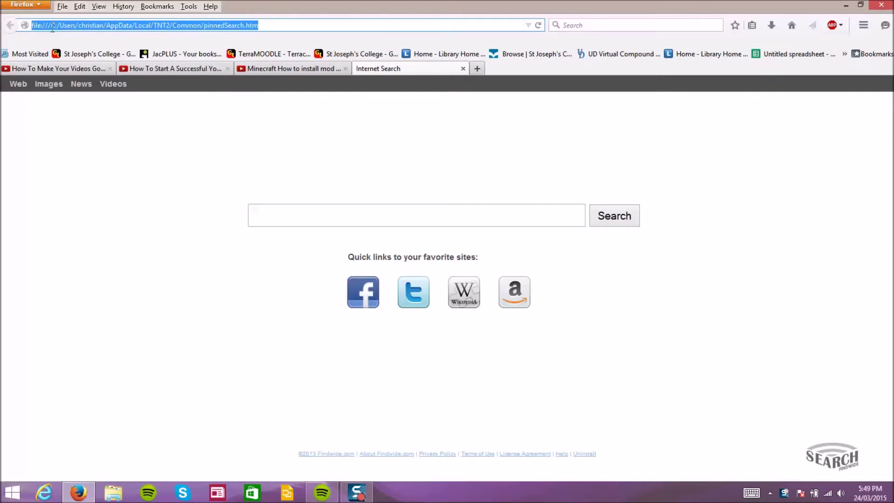
type("skydaz.c")
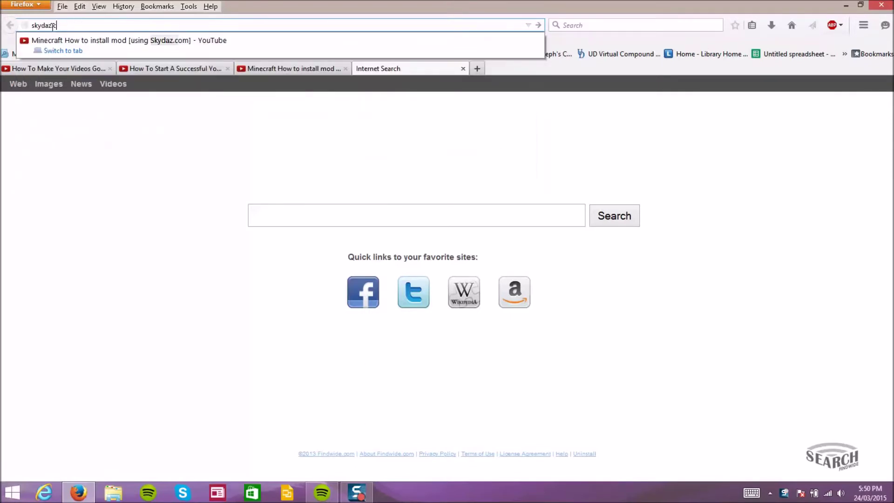
type("om")
key("Return")
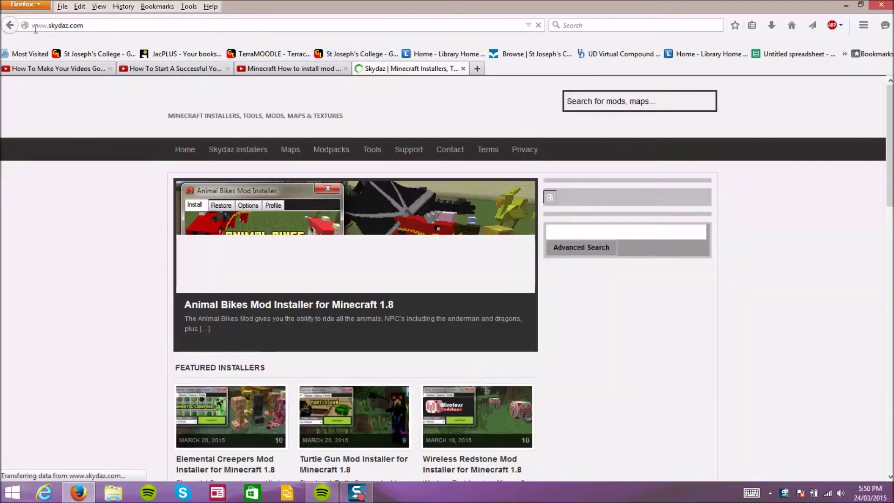
Scroll the featured installers and open 'Blocklings Mod Installer for Minecraft 1.7.10 – Updated!'.
scroll(391, 369, "down", 5)
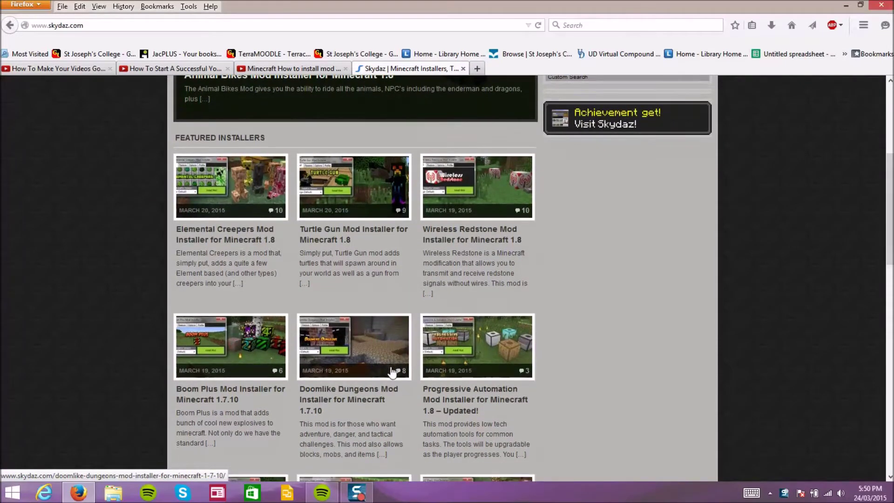
scroll(391, 371, "down", 3)
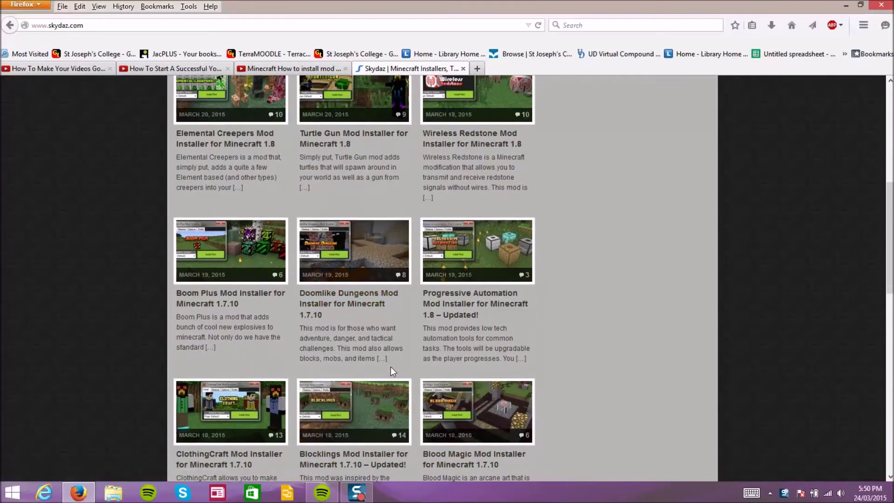
scroll(391, 371, "down", 4)
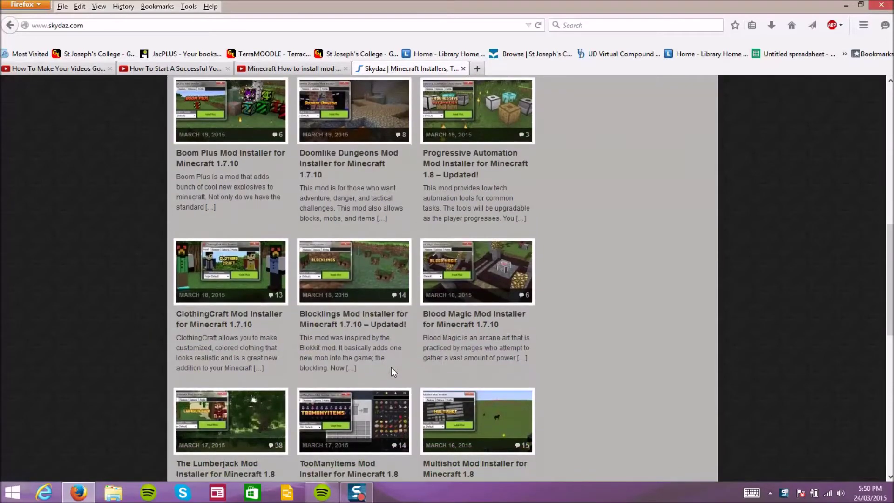
scroll(391, 367, "down", 1)
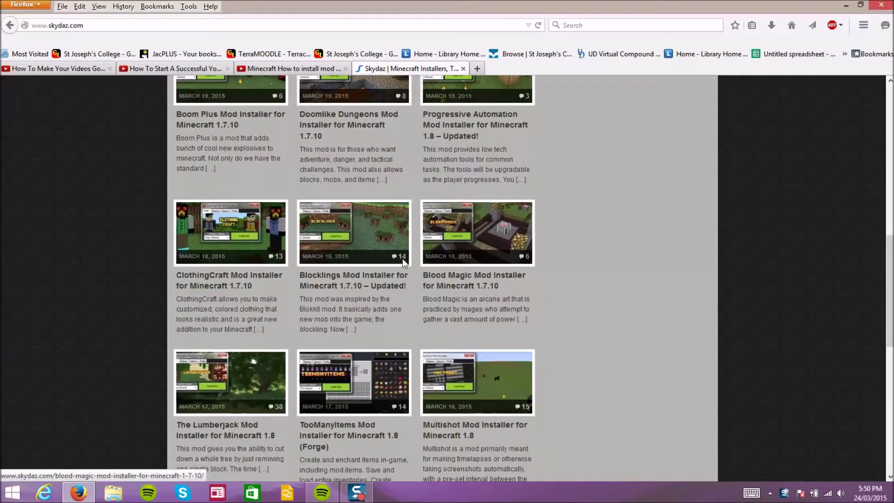
left_click(363, 281)
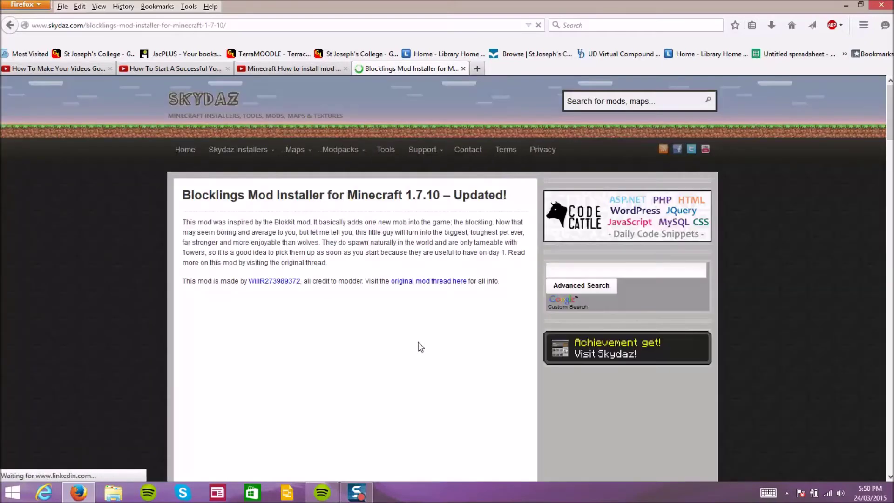
Download the Blocklings installer with the 'Download Here .zip' link under DOWNLOADS.
scroll(419, 340, "down", 4)
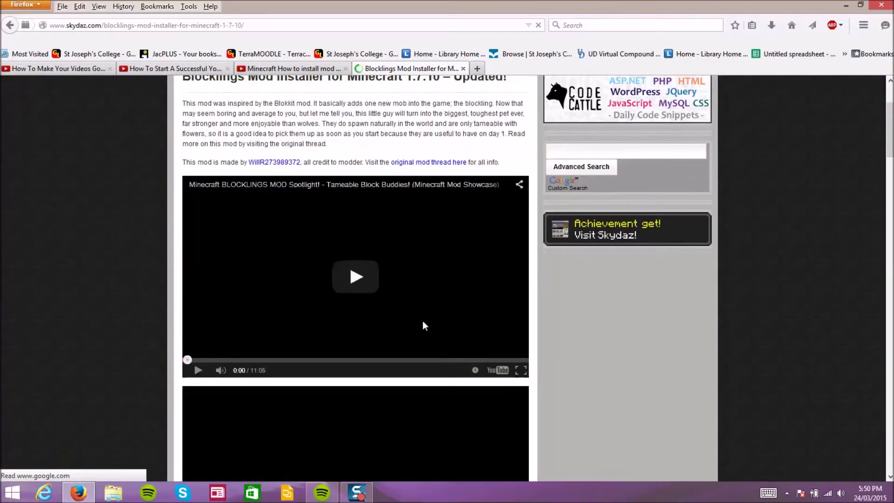
scroll(422, 325, "down", 7)
scroll(423, 322, "down", 15)
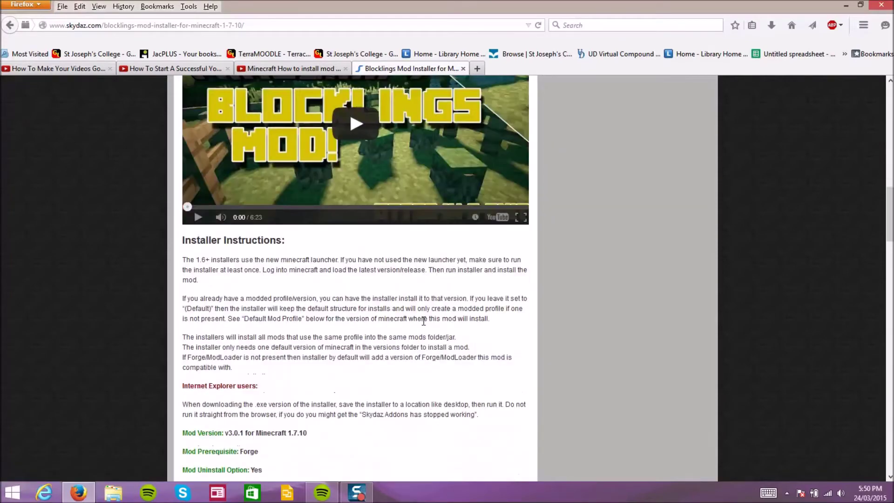
scroll(425, 324, "down", 3)
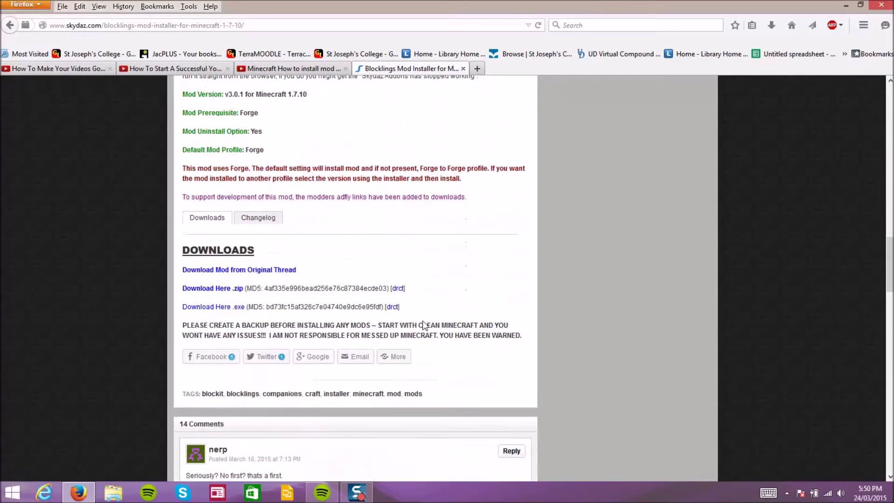
left_click(236, 289)
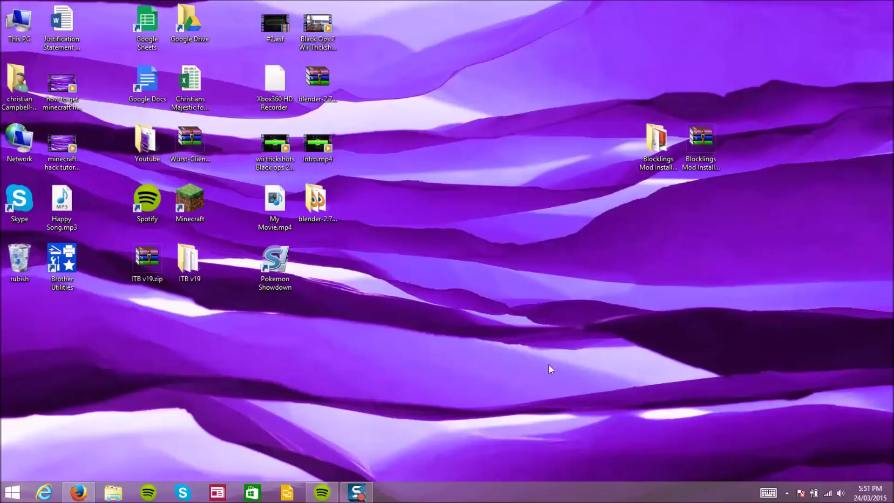
Open the extracted 'Blocklings Mod Installer 1.7.10' folder on the desktop.
left_click(709, 149)
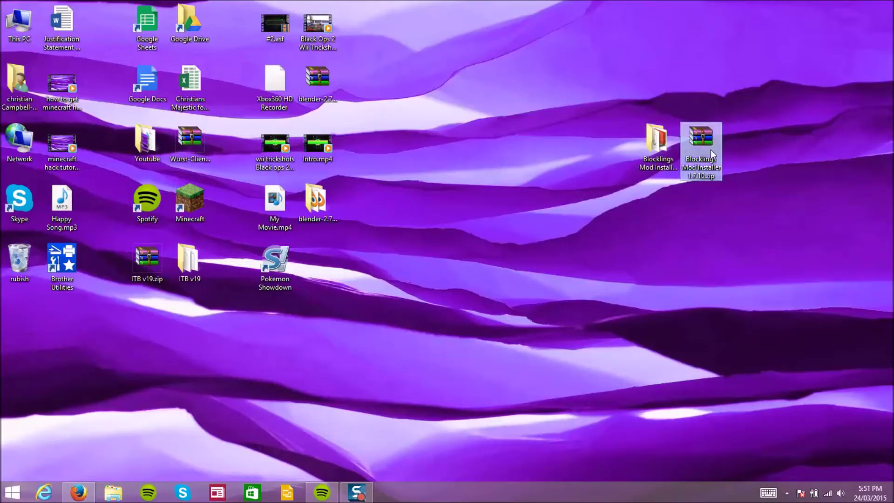
left_click(651, 152)
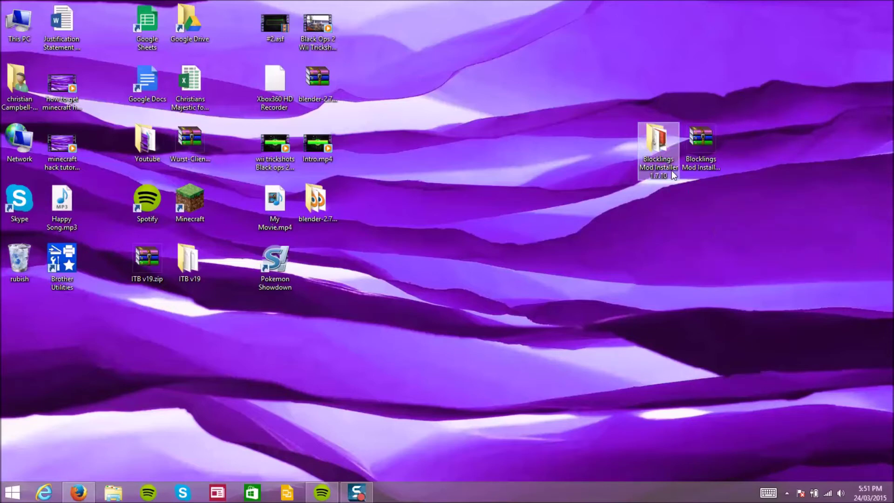
double_click(669, 167)
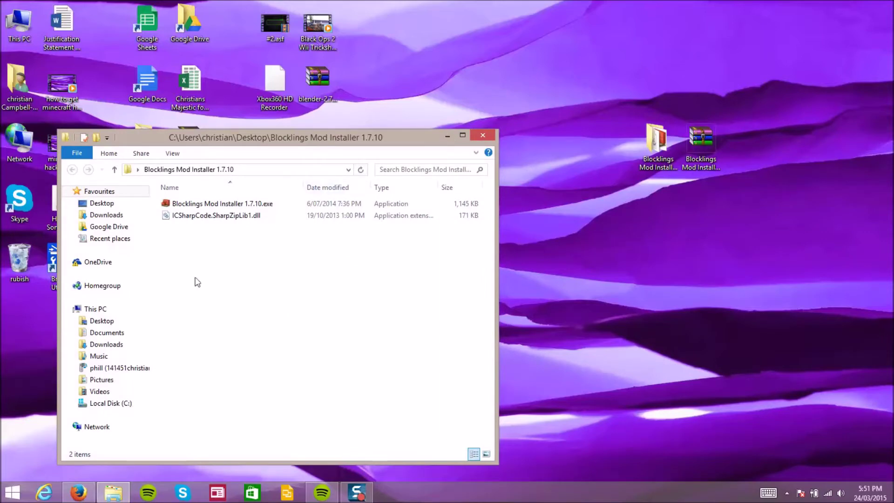
Run 'Blocklings Mod Installer 1.7.10.exe' and minimize the Explorer window.
left_click(258, 204)
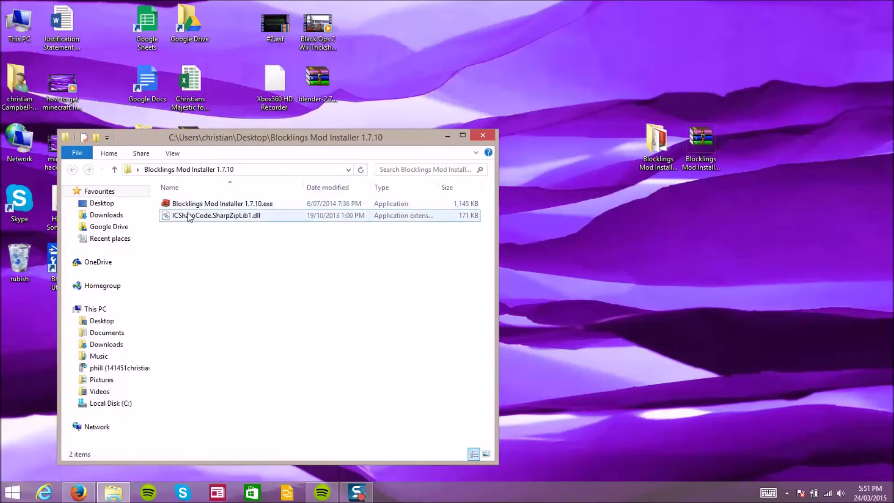
double_click(244, 205)
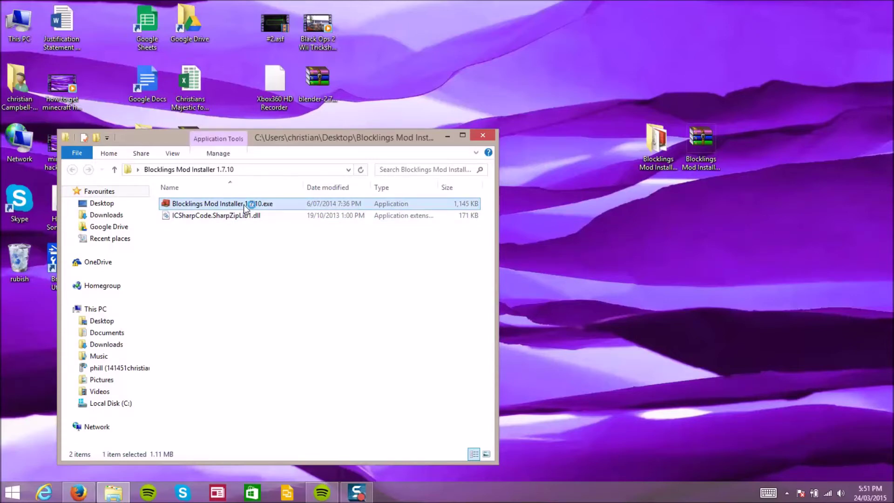
left_click(447, 135)
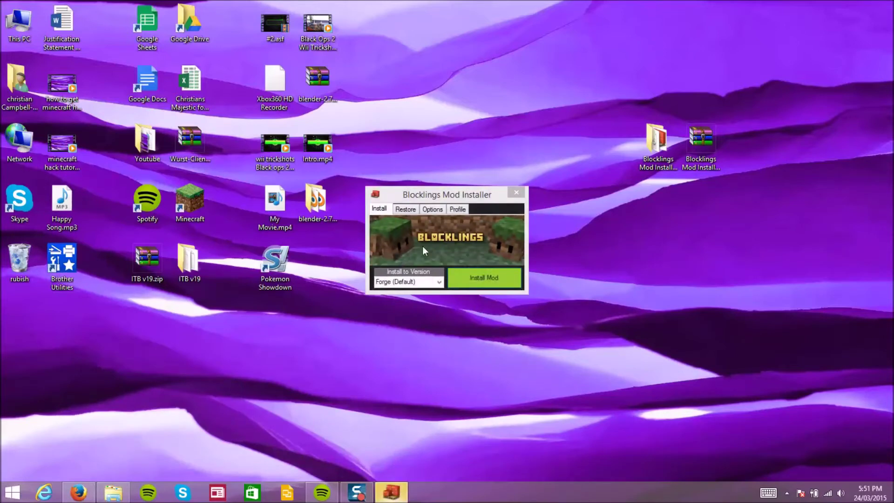
left_click(438, 282)
left_click(438, 282)
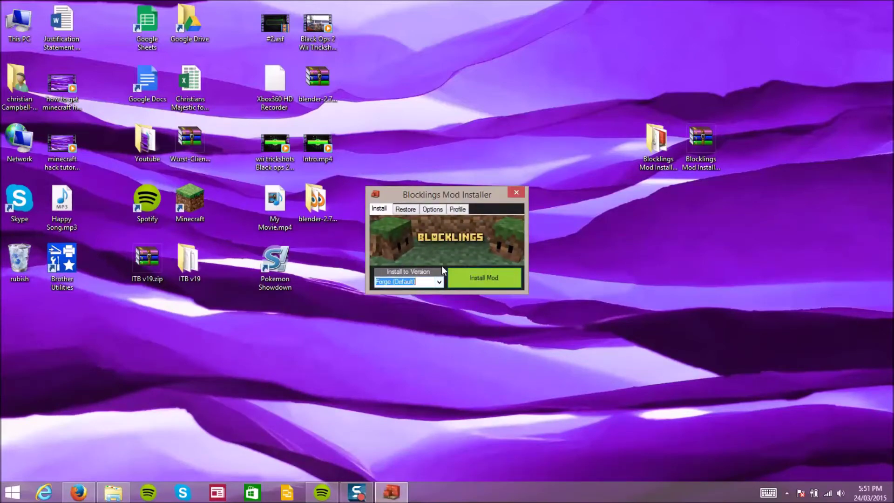
left_click(471, 273)
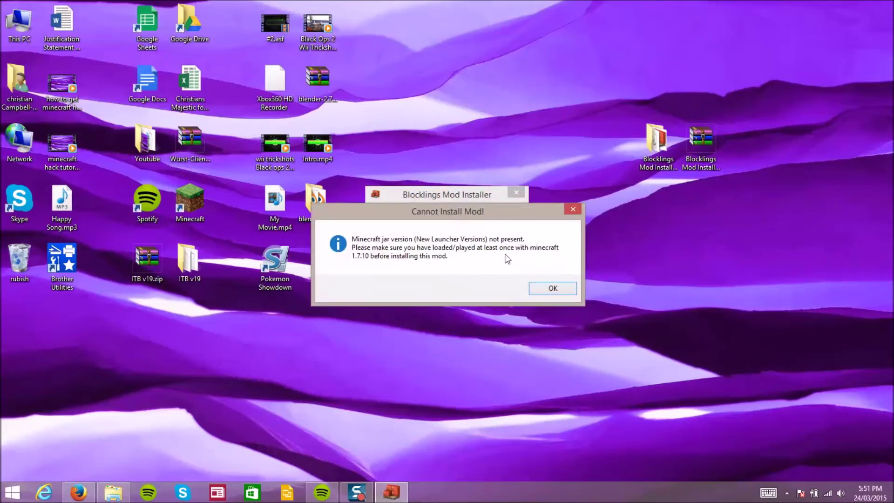
left_click(552, 290)
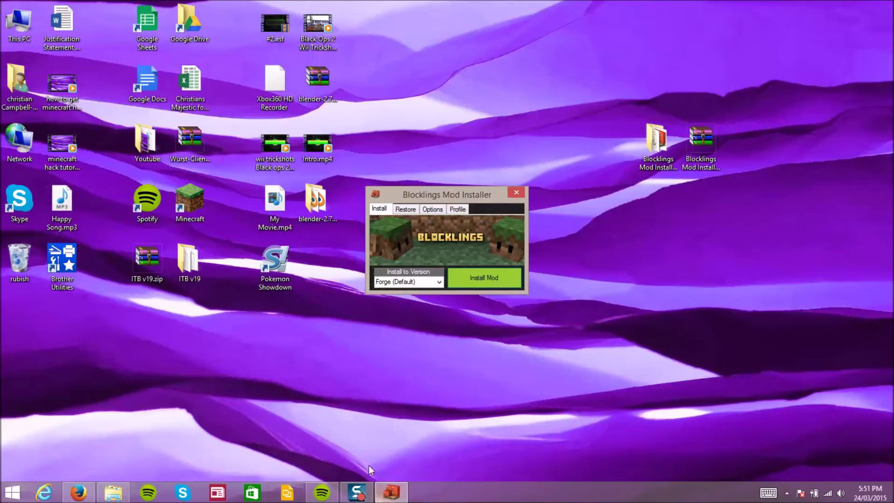
left_click(352, 494)
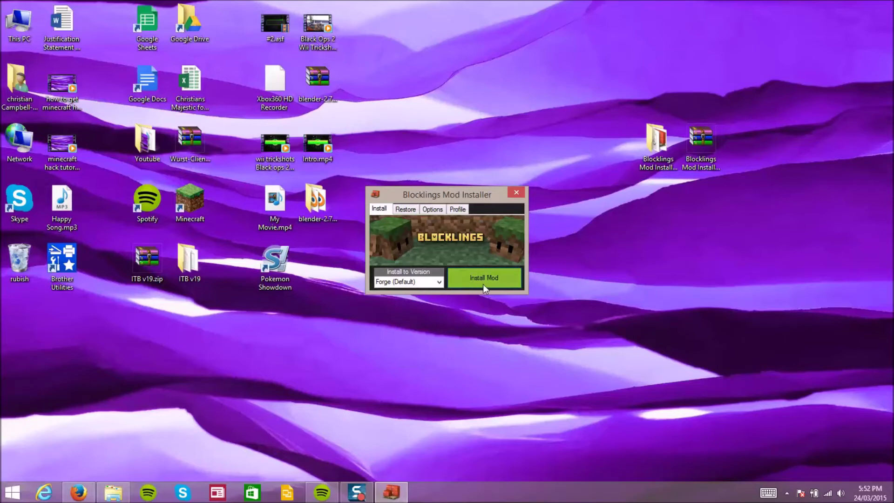
Install the Blocklings mod, answering No to the Minecraft backup prompt.
left_click(498, 275)
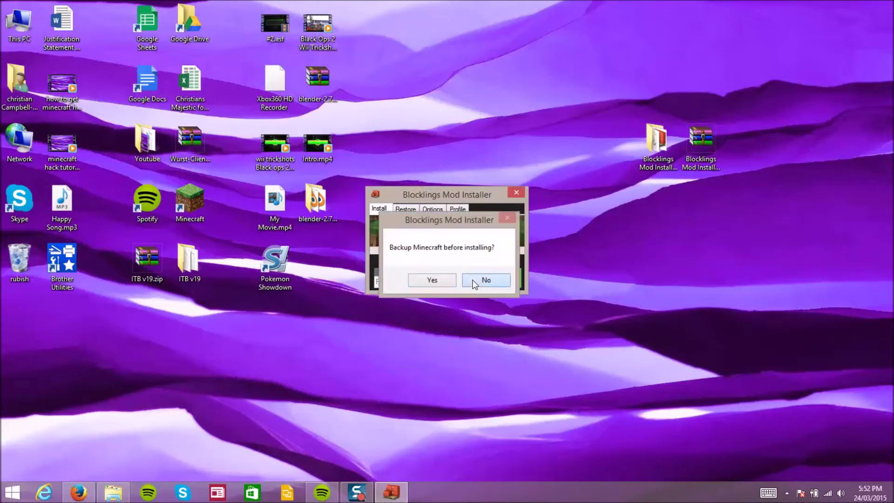
left_click(484, 280)
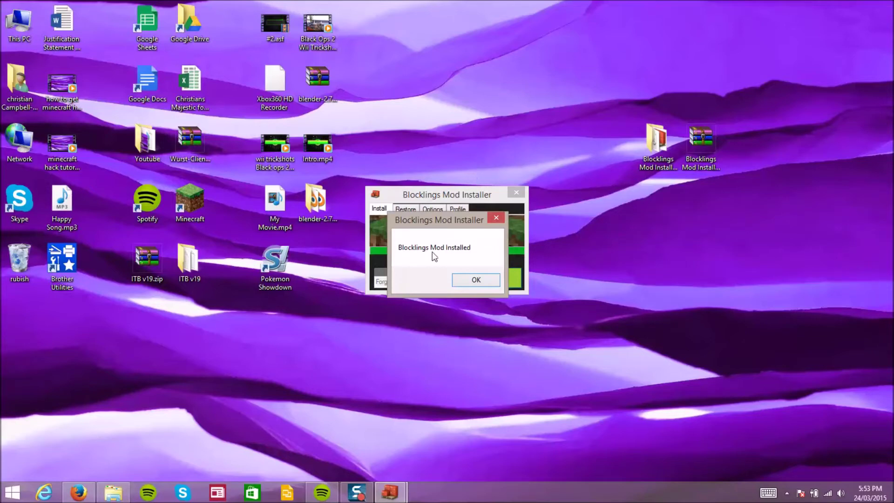
Dismiss the install message, close the installer, start Minecraft Launcher, and begin a new profile.
left_click(475, 277)
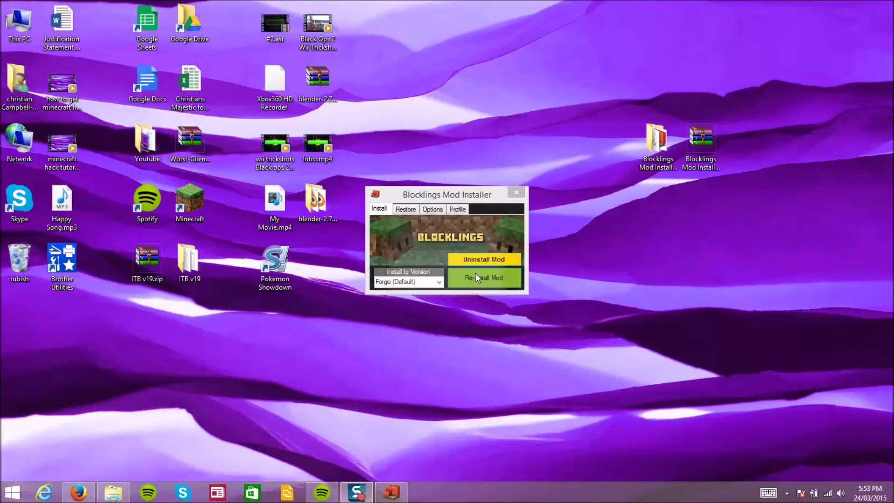
left_click(516, 194)
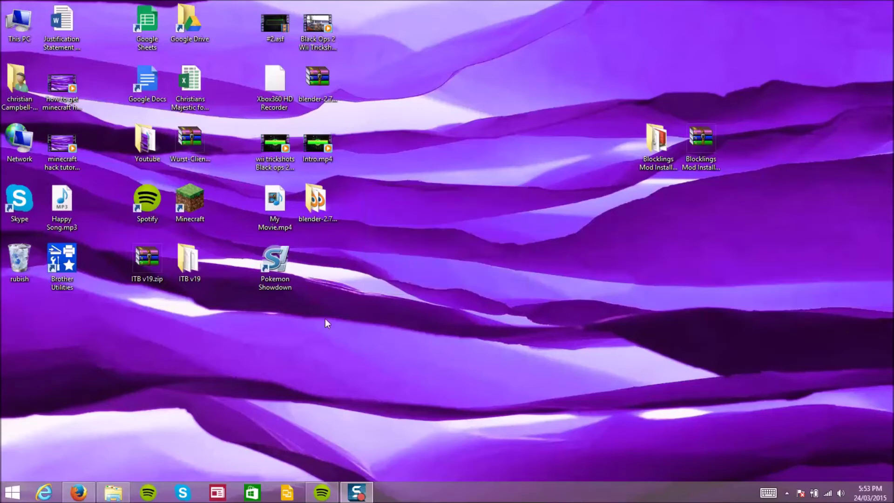
left_click(193, 195)
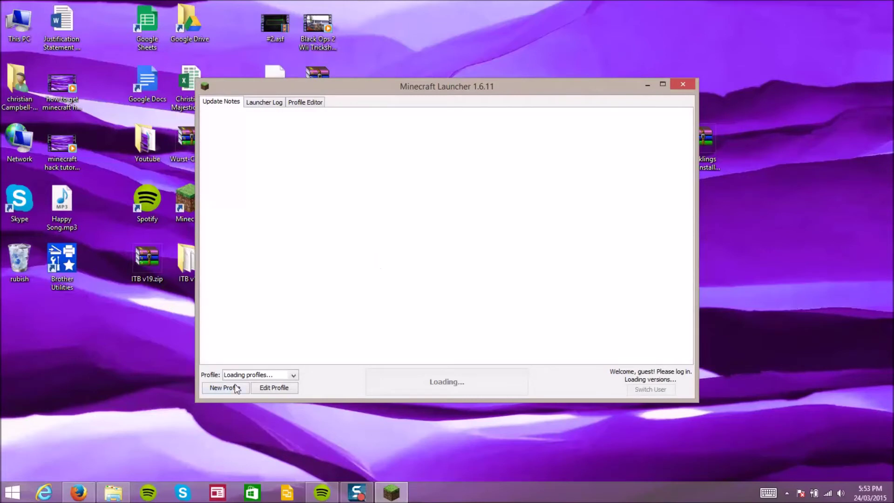
left_click(225, 387)
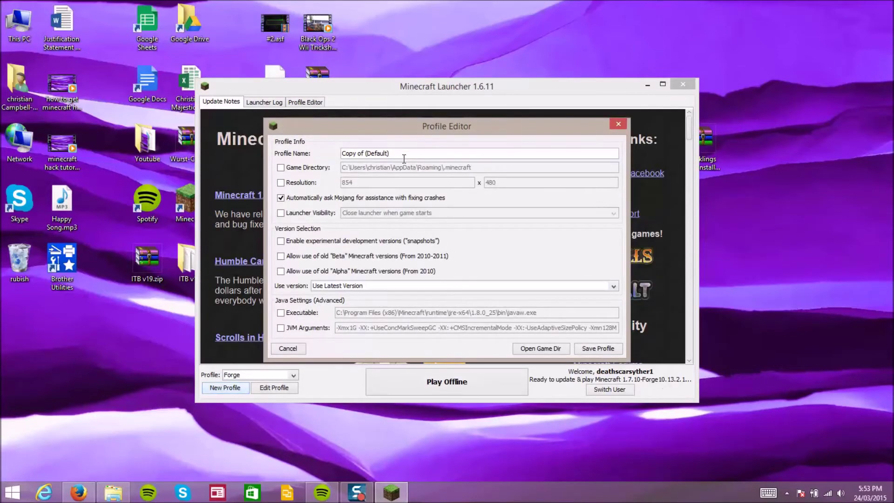
Rename the profile 'Forge', set version release 1.7.10-Forge10.13.2.1236, and save it.
left_click_drag(342, 154, 389, 148)
type("Forger")
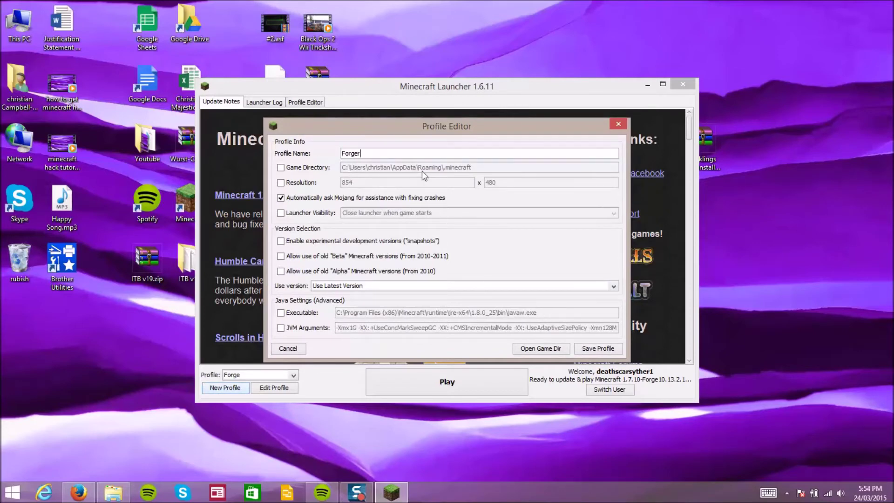
key("BackSpace")
left_click(374, 286)
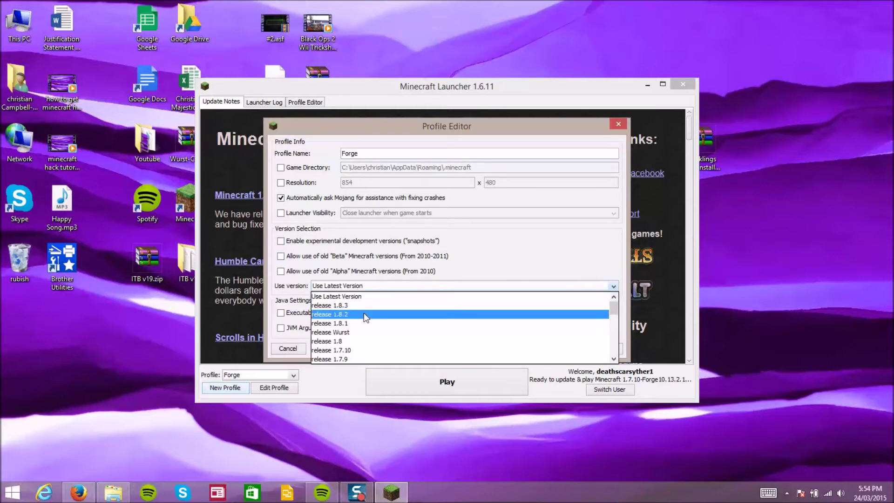
scroll(364, 311, "down", 10)
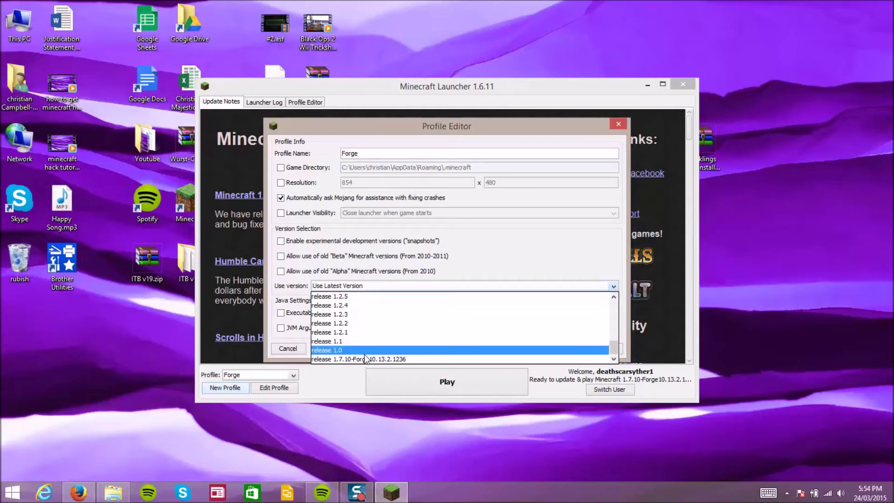
left_click(364, 359)
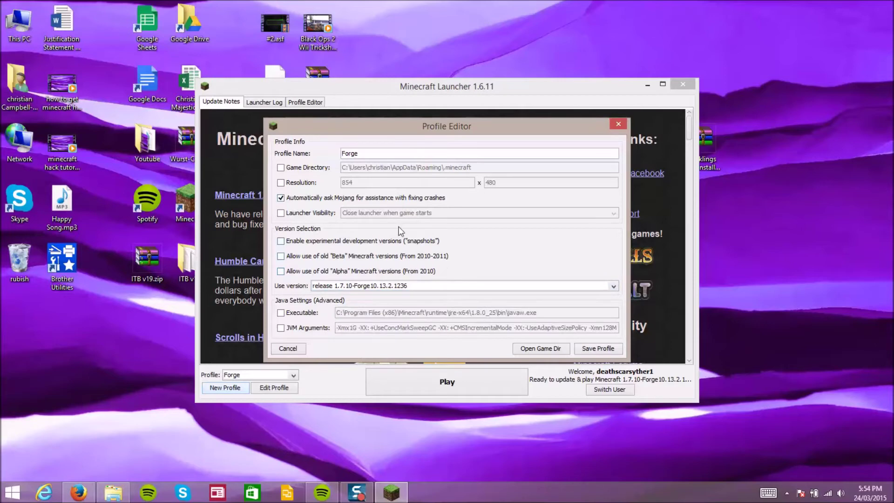
left_click(607, 350)
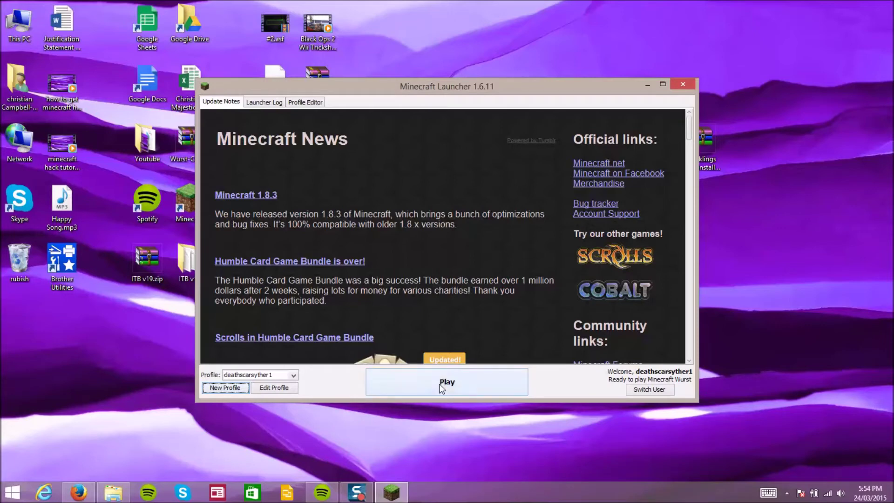
Pick the Forge profile and play, reaching Minecraft 1.7.10 with Forge 10.13.2.1236 and 4 mods.
left_click(275, 375)
left_click(275, 375)
left_click(275, 375)
left_click(265, 385)
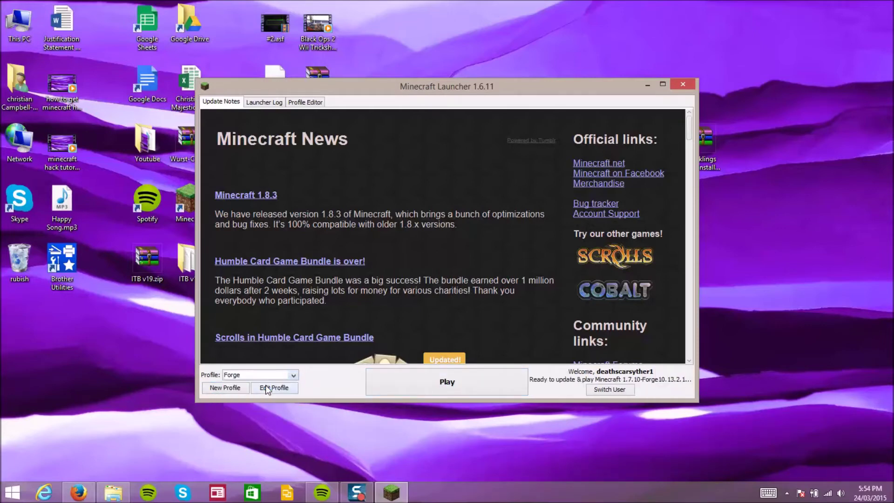
left_click(287, 375)
left_click(293, 375)
left_click(426, 382)
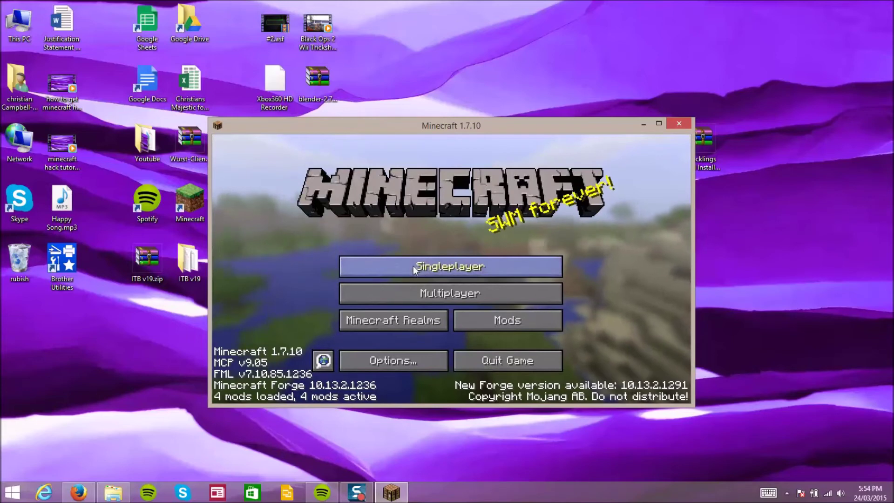
Create and load a new single-player world.
left_click(412, 267)
left_click(418, 248)
left_click(418, 248)
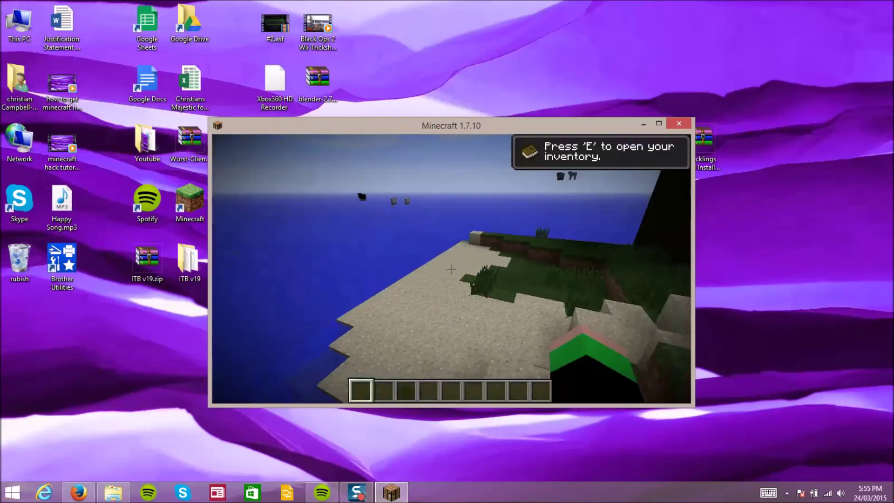
Maximise the game window, resume play, and bring up the creative inventory.
key("Escape")
left_click(658, 123)
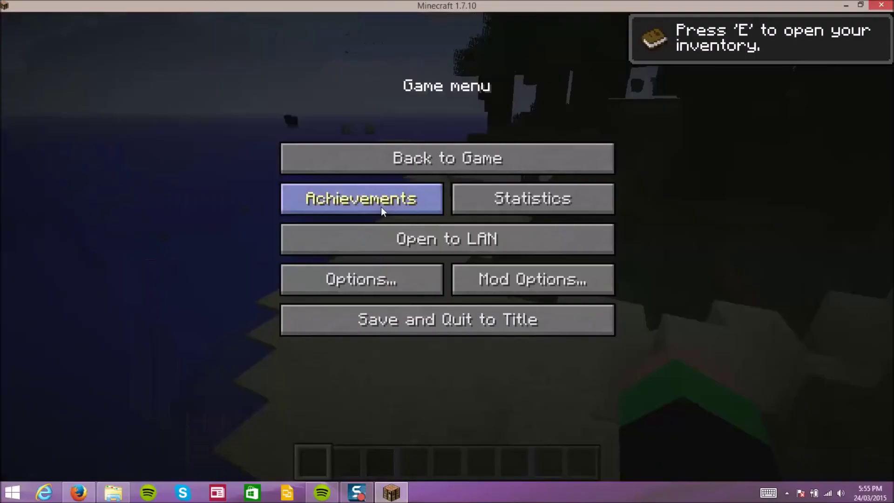
left_click(410, 160)
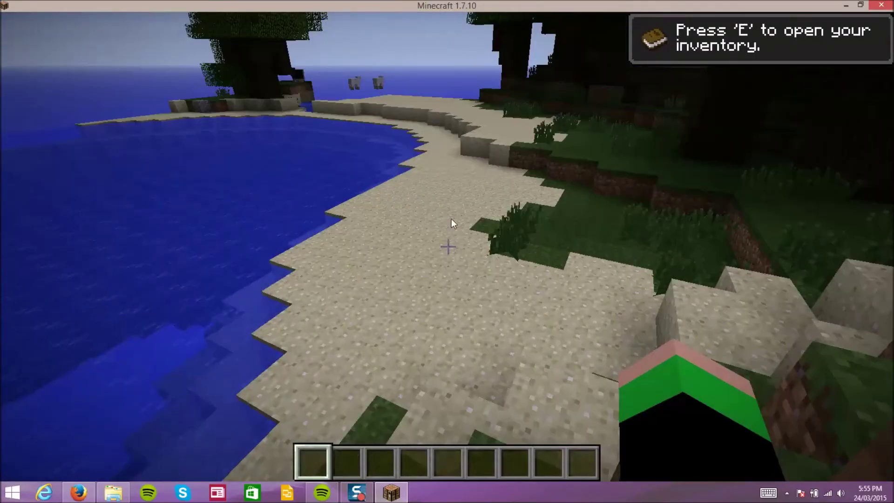
key("e")
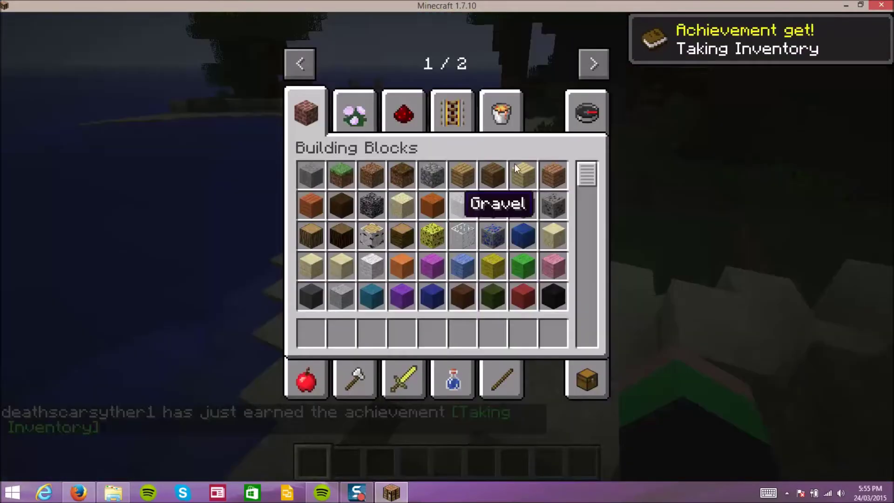
Browse the Decoration Blocks tab and the Blocklings mod items tab.
left_click(352, 122)
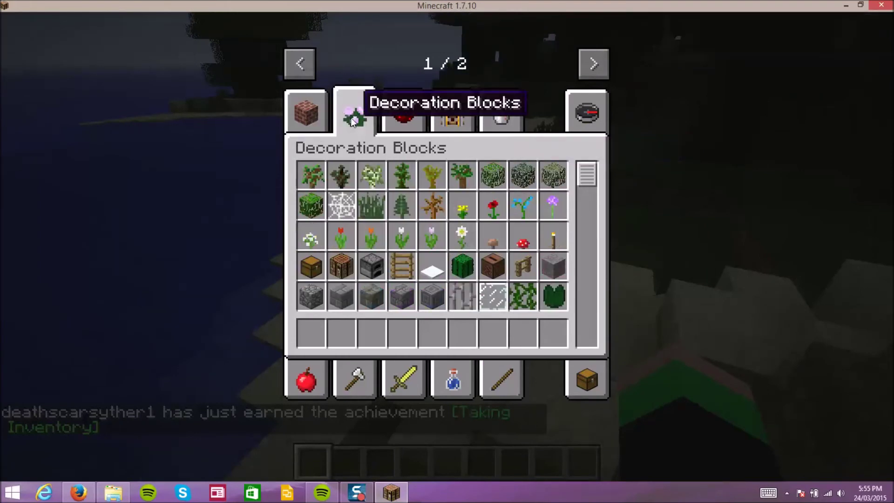
left_click(596, 60)
left_click(315, 121)
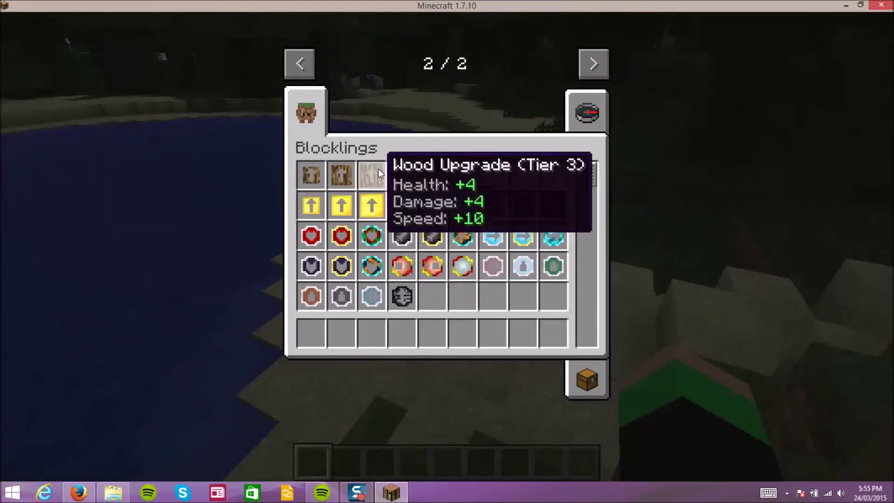
Search items for 'blo' and put the Spawn Blockling egg in hotbar slot 1.
left_click(575, 124)
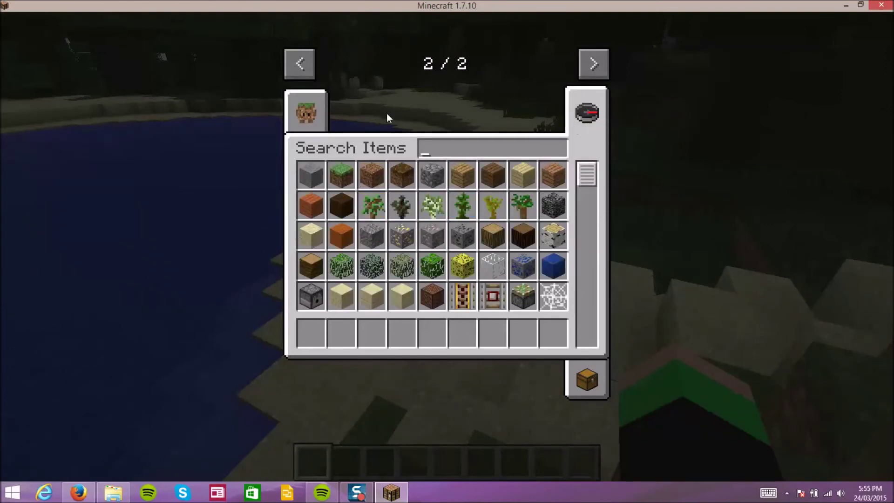
type("blo")
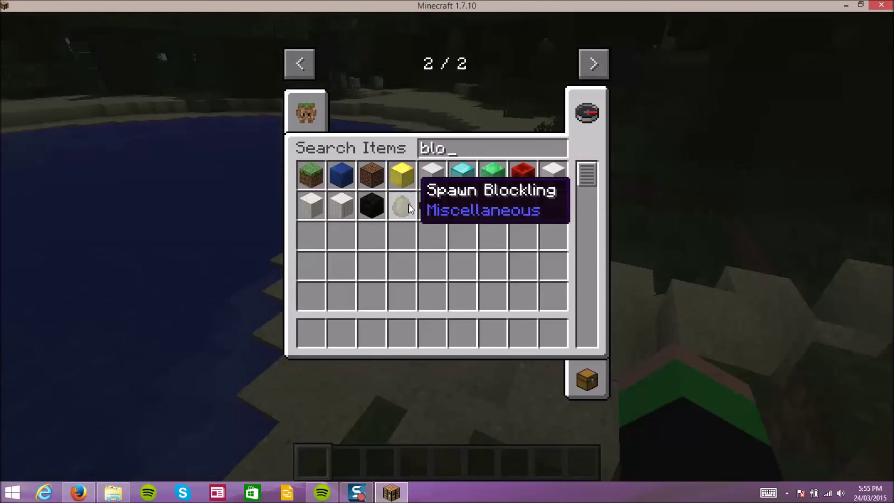
left_click(408, 203)
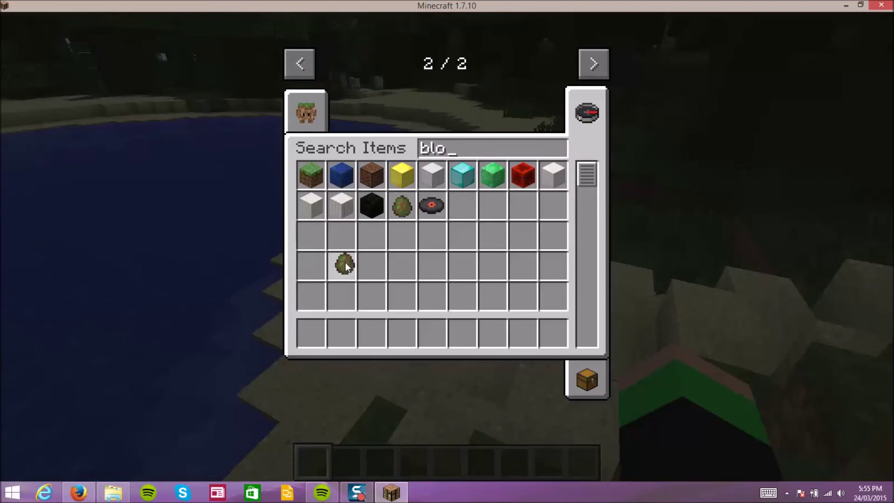
left_click(318, 331)
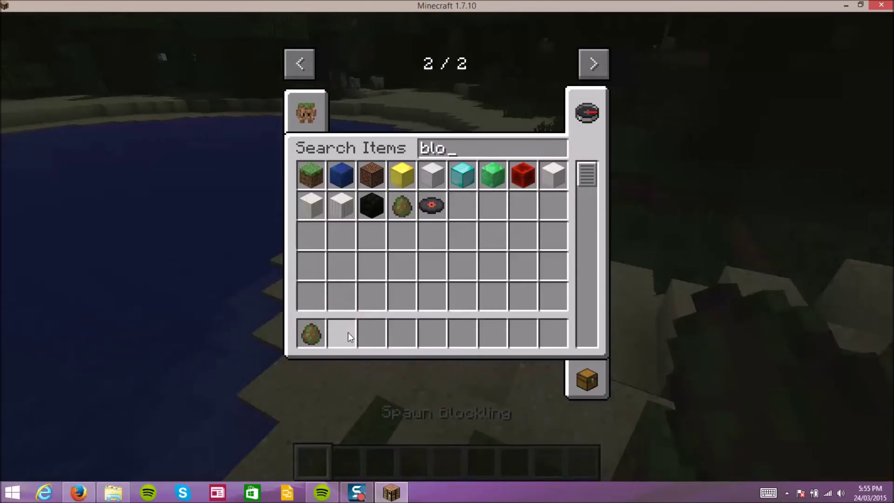
Return to the world and spawn three Blocklings on the sand.
key("Escape")
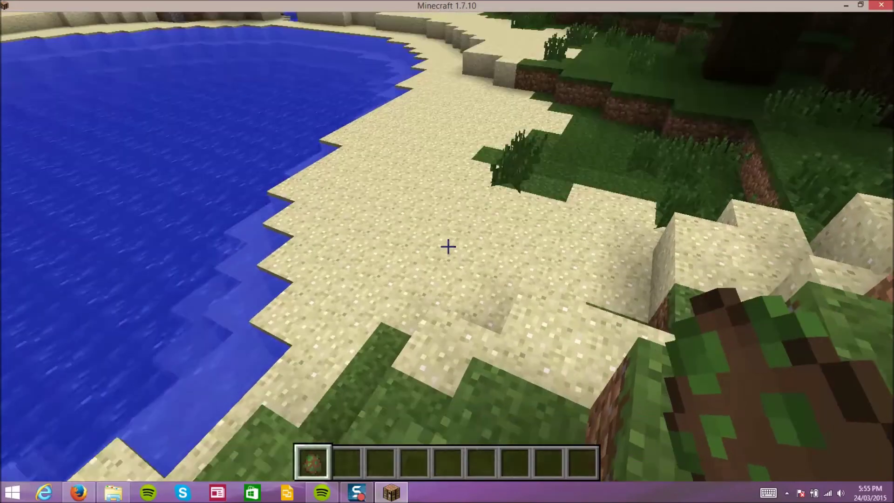
right_click(448, 246)
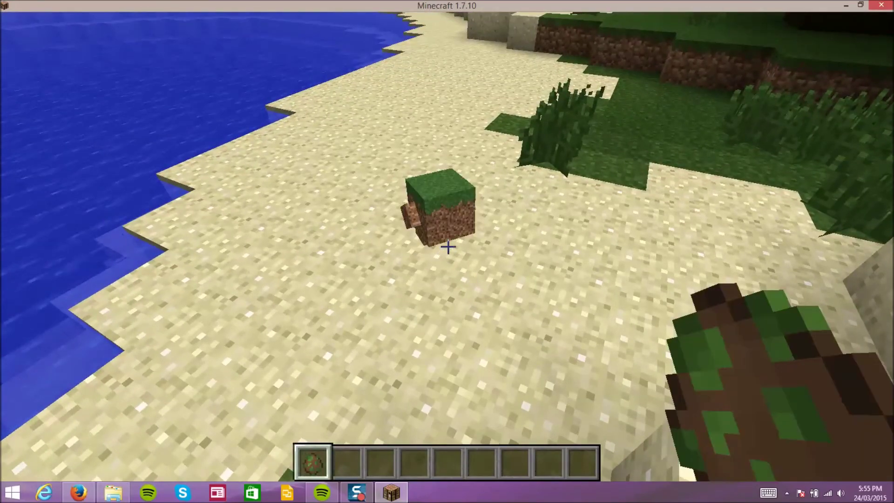
right_click(448, 246)
right_click(448, 247)
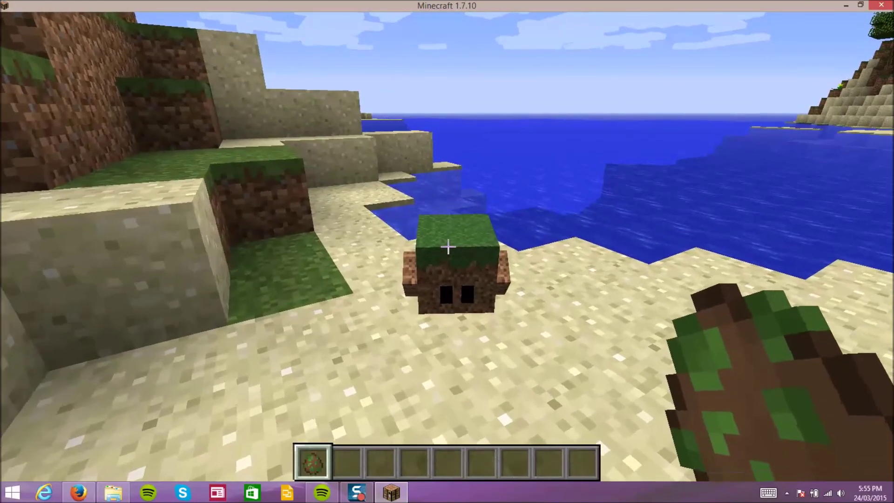
Hit a Blockling twice, then bring up the game menu to quit.
left_click(448, 247)
left_click(449, 246)
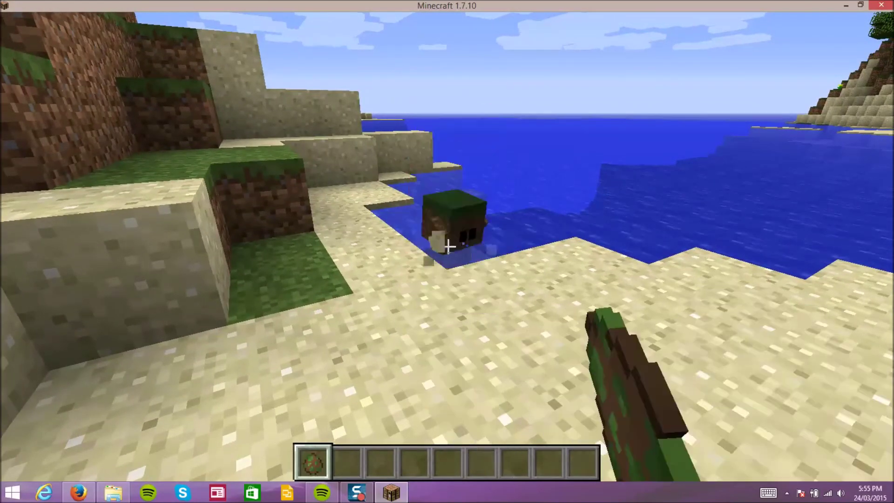
key("Escape")
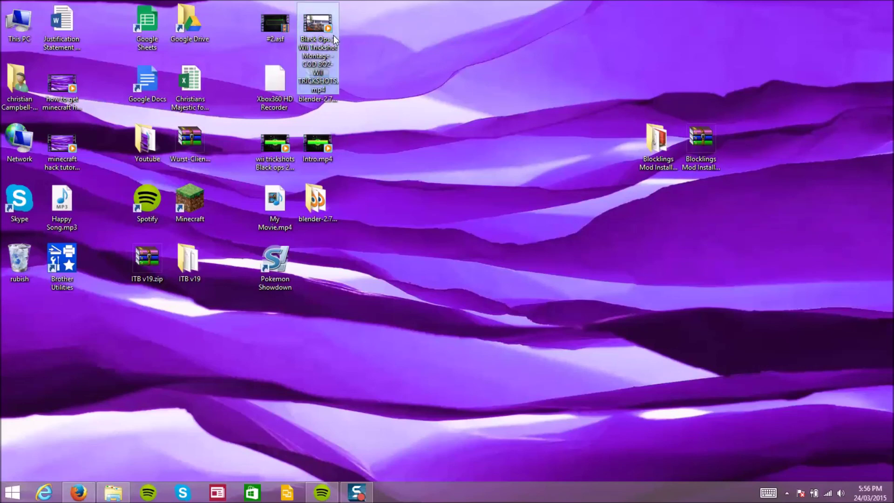
left_click(322, 100)
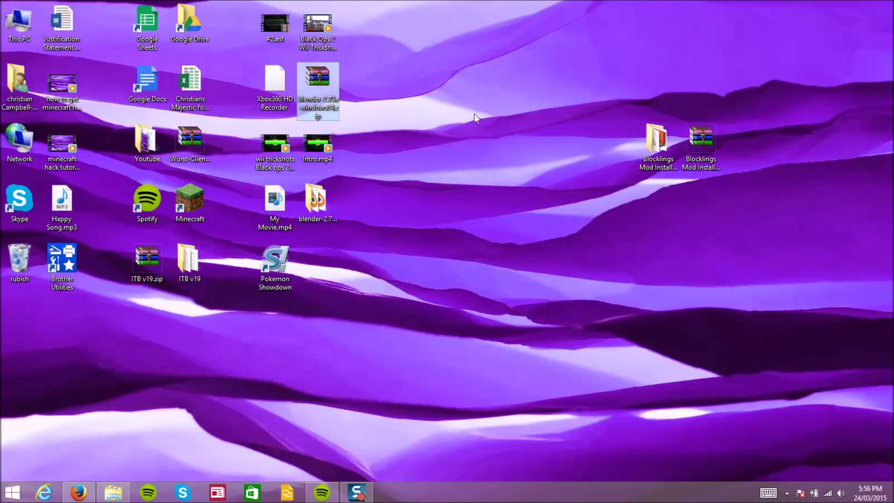